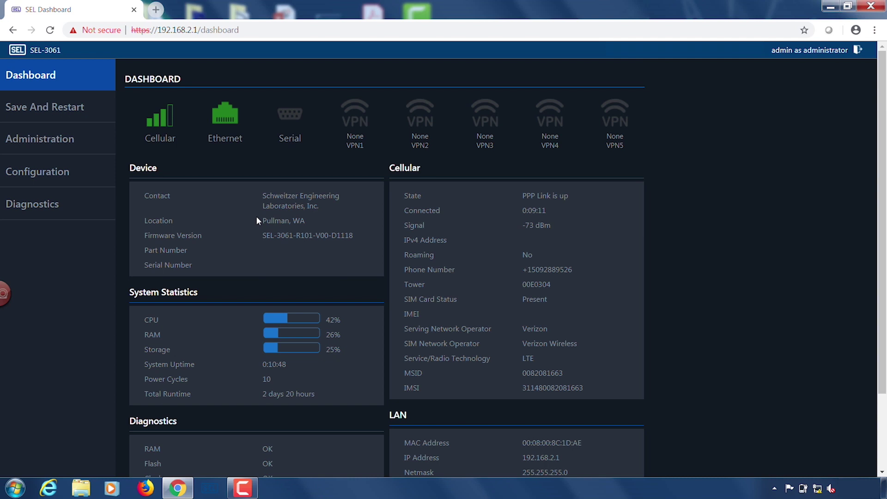
Start a new tunnel from Configuration > Tunnel > IPSec Tunnels.
left_click(29, 174)
left_click(21, 263)
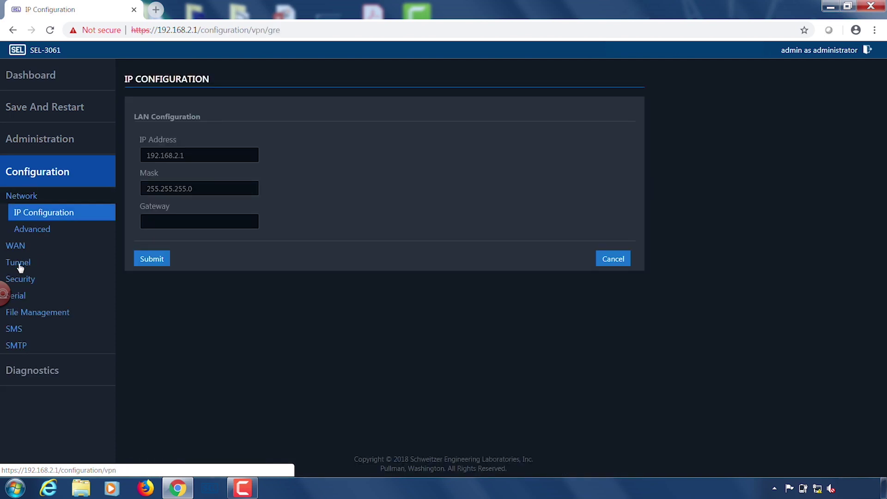
left_click(45, 265)
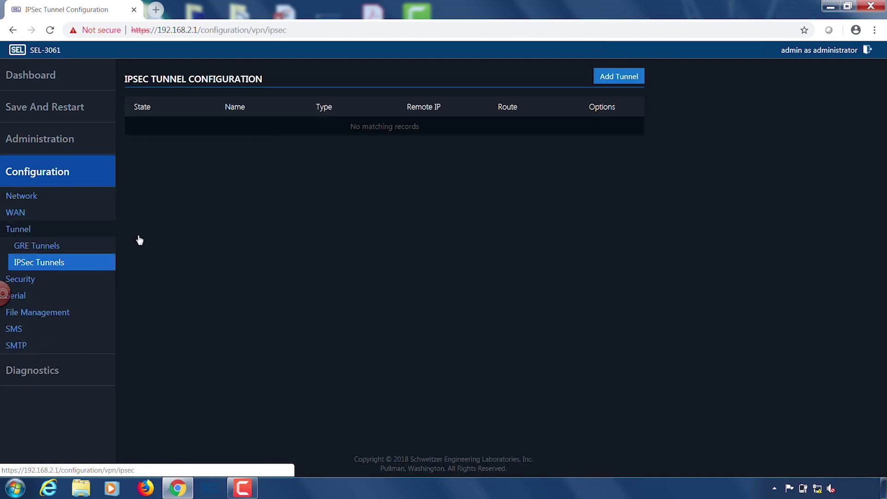
left_click(621, 77)
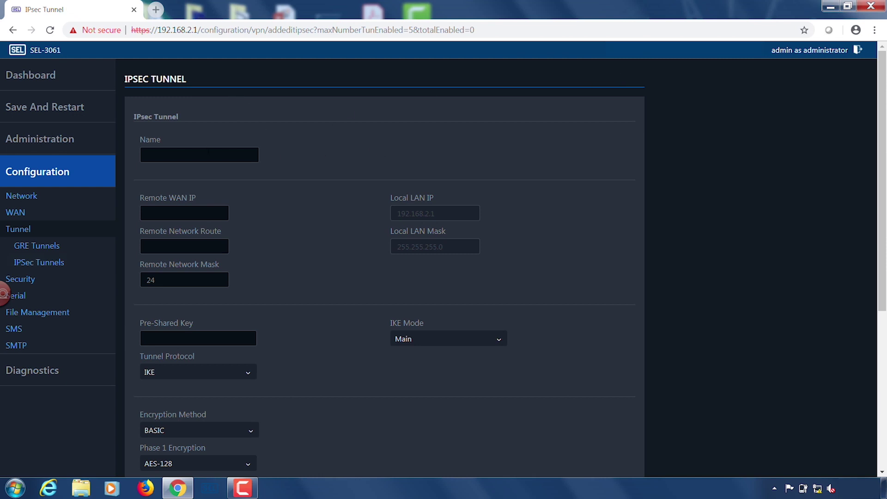
Name the new IPsec tunnel VideoTest.
left_click(208, 154)
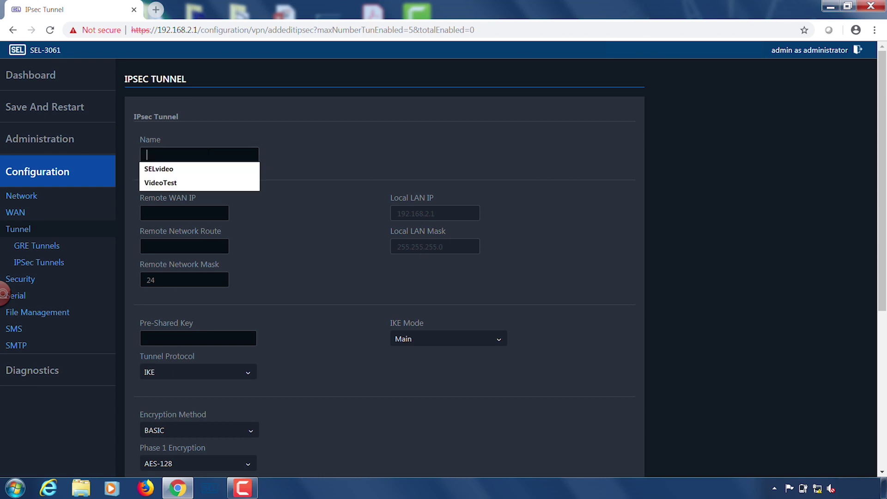
type("VideoTest")
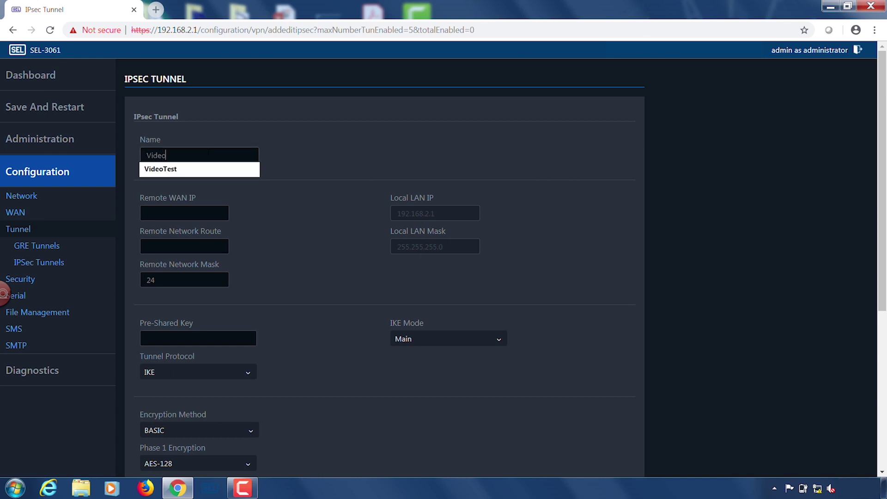
left_click(288, 196)
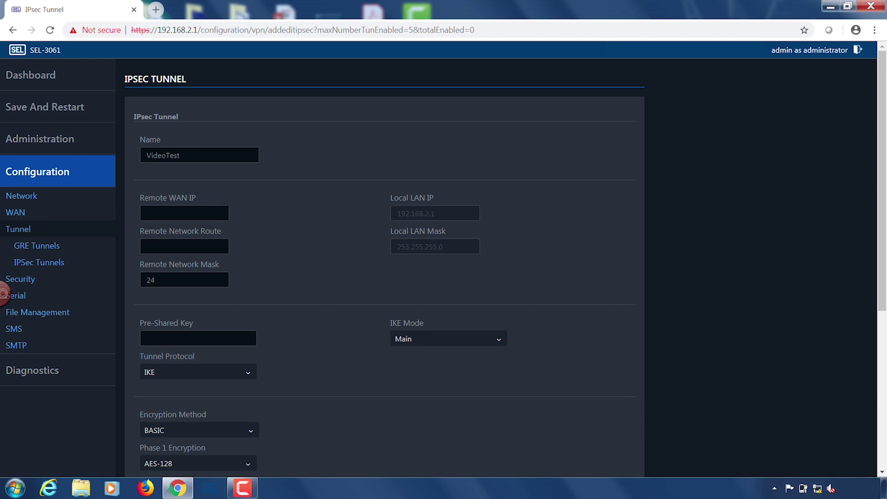
Enter remote WAN IP 166.222.22.22 and remote network route 192.168.3.1.
left_click(185, 213)
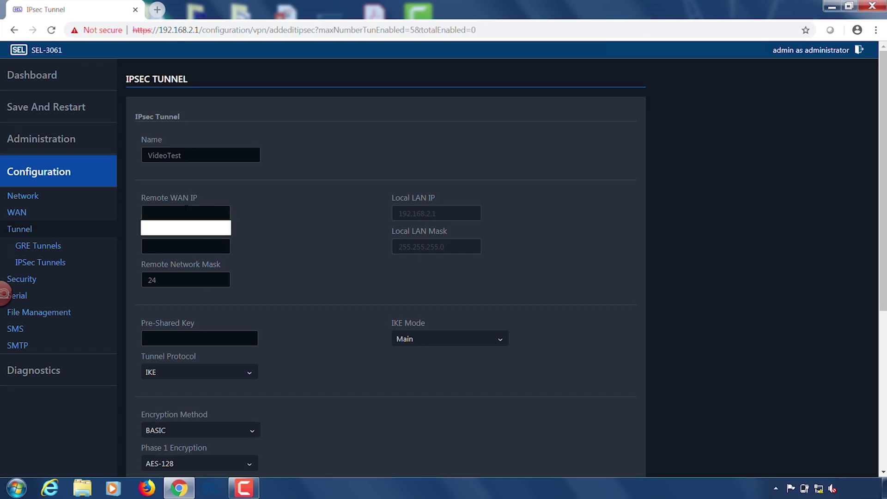
type("166")
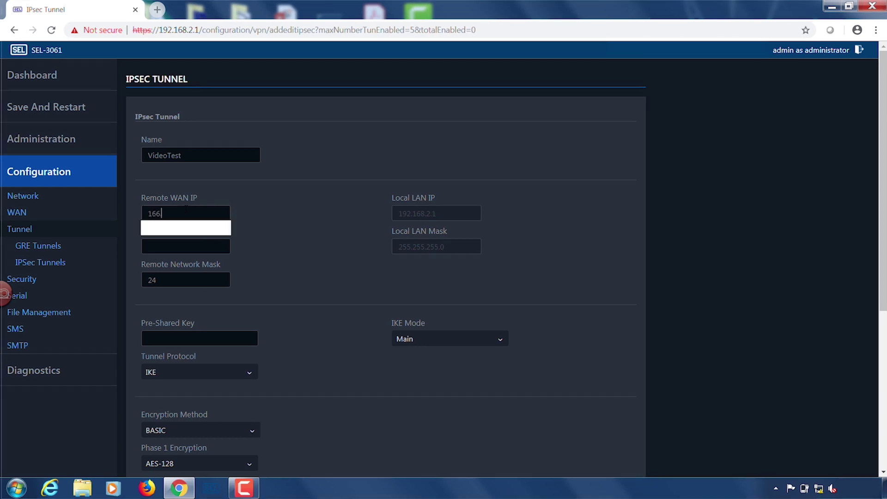
type(".222.2")
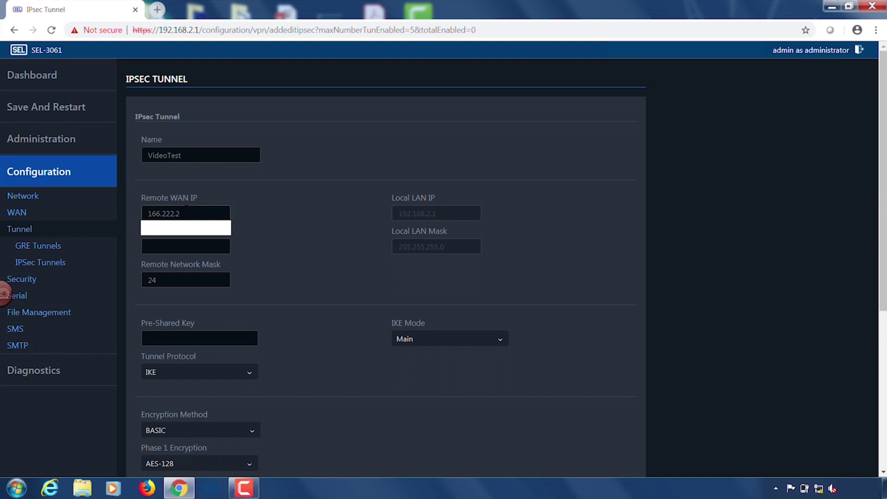
type("2.22")
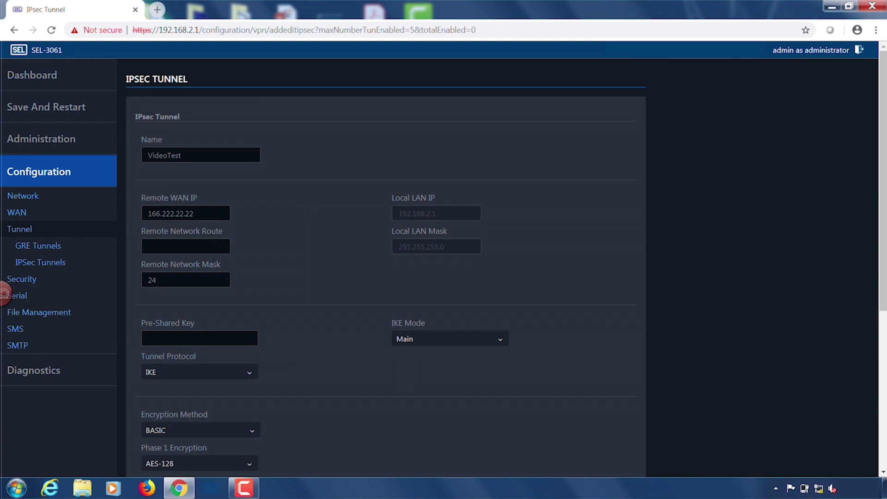
left_click(186, 246)
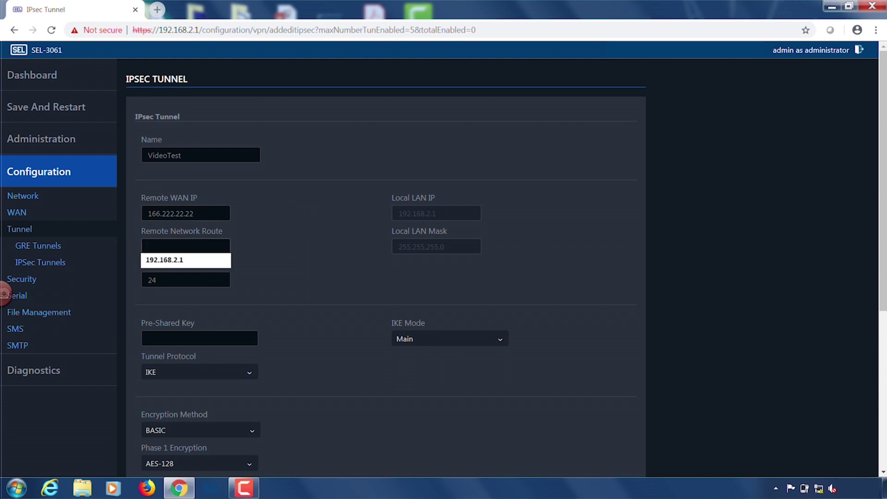
type("192.168.3.1")
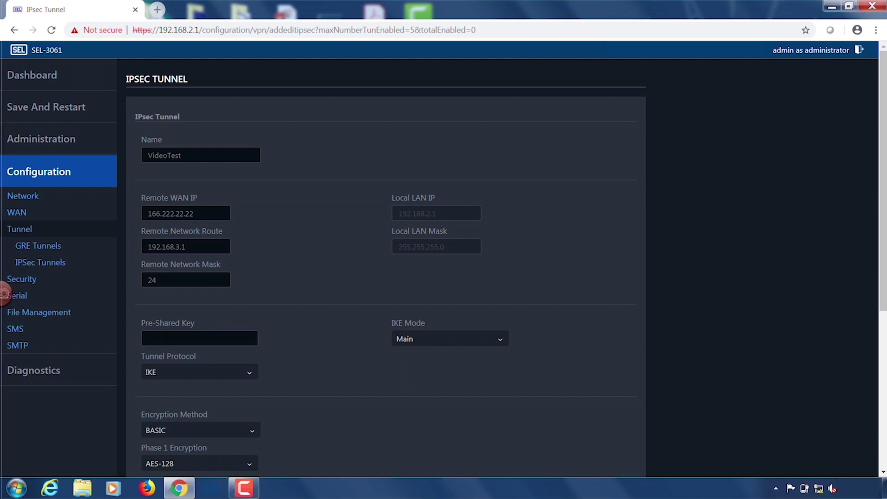
left_click(199, 337)
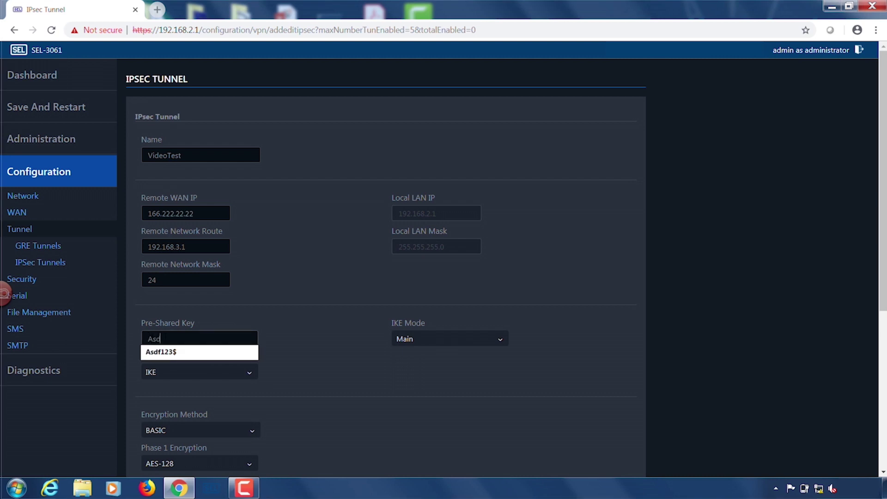
Enter the tunnel's pre-shared key.
left_click(314, 312)
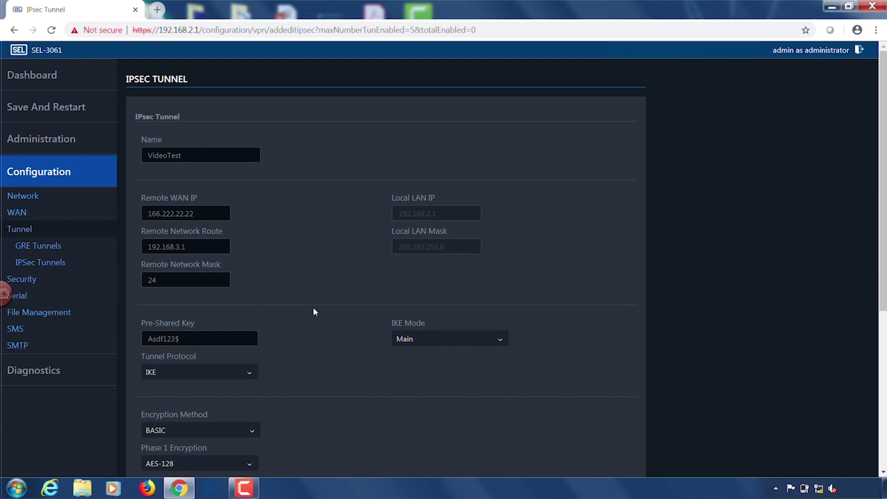
left_click(882, 472)
left_click(882, 474)
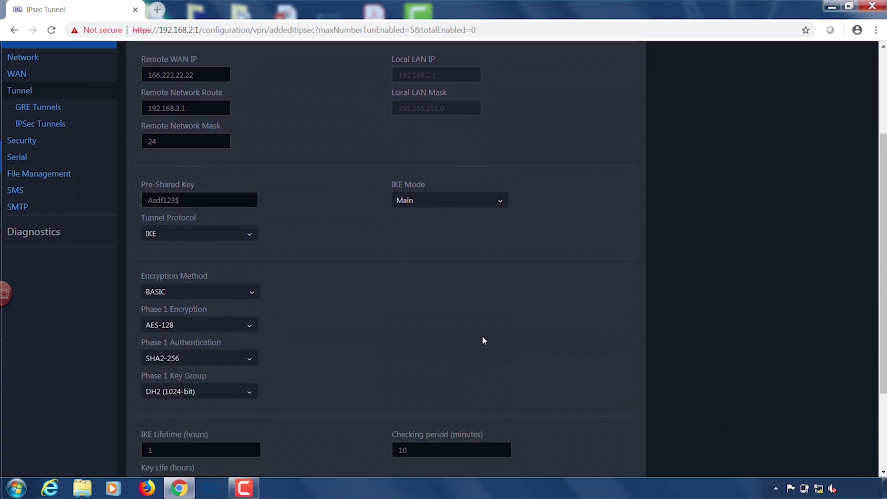
Set the tunnel protocol to IKEv2 and submit the VideoTest tunnel.
left_click(191, 235)
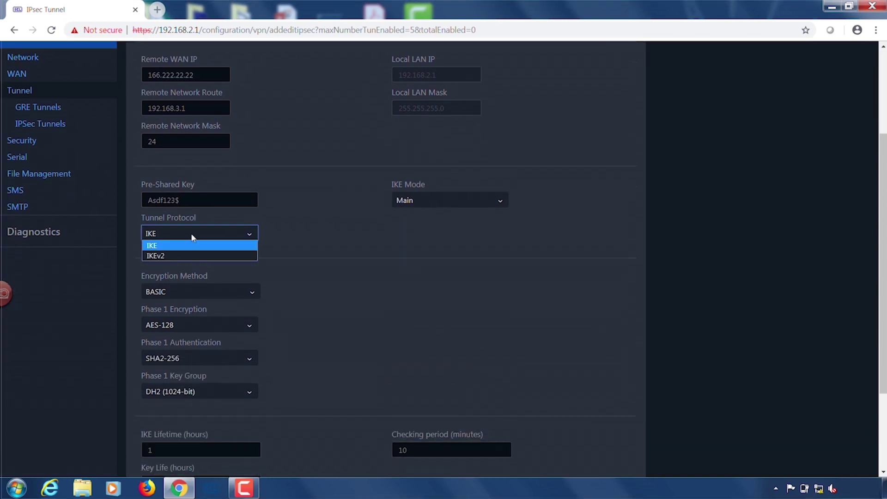
left_click(189, 256)
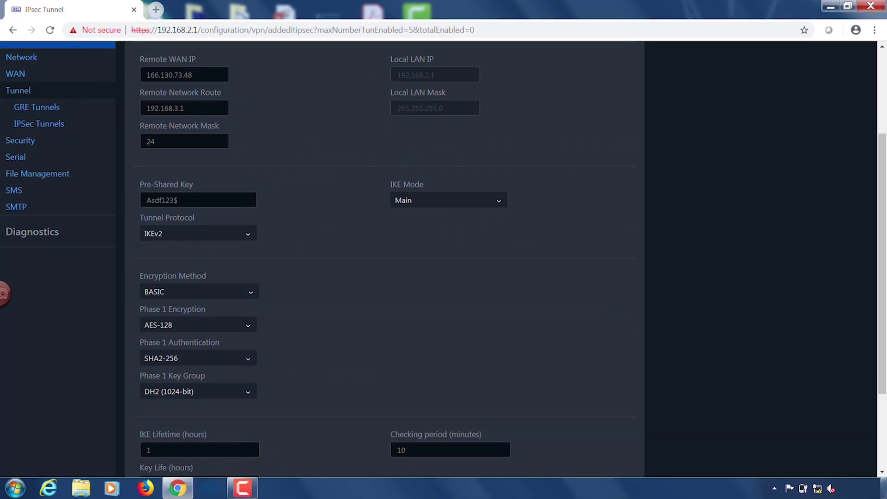
left_click(881, 473)
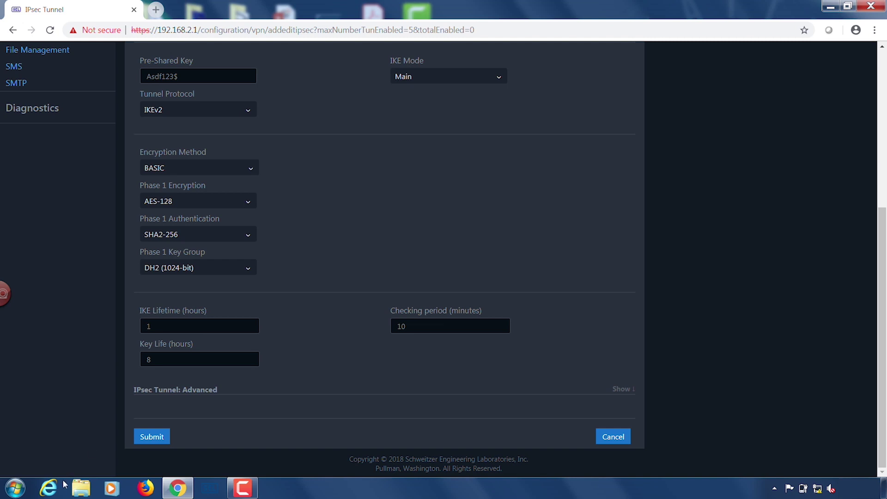
left_click(151, 437)
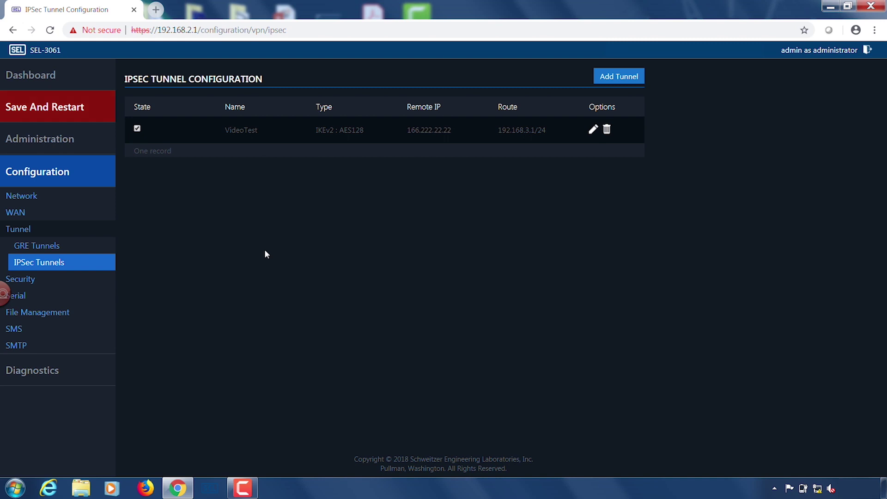
Open the Security firewall settings and begin a new forward filter rule.
left_click(31, 283)
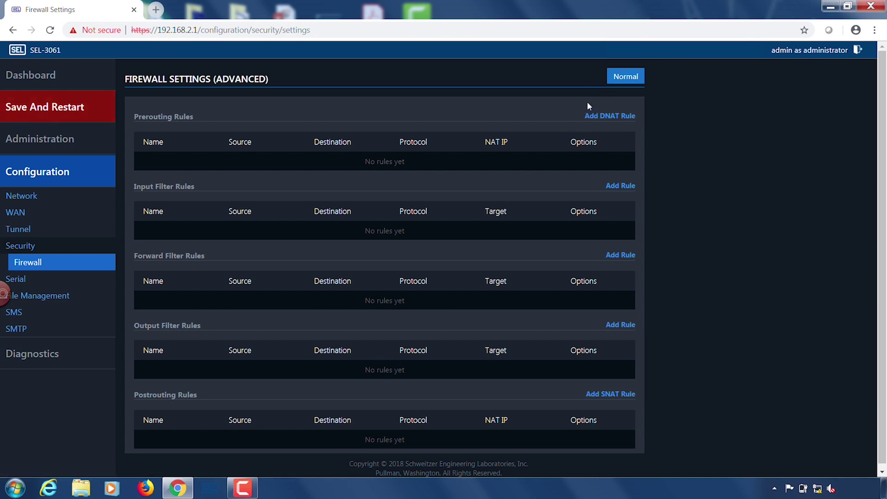
left_click(630, 258)
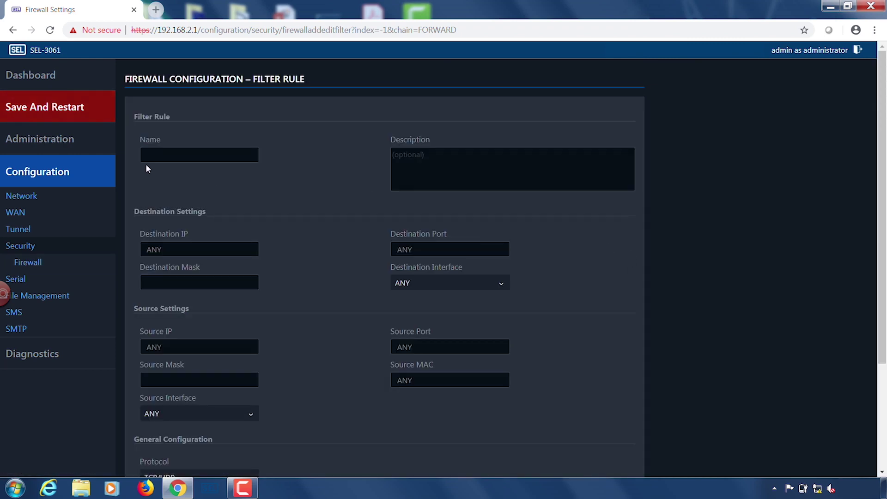
Name the rule VideoFilter with destination 192.168.3.1/24.
left_click(146, 155)
type("V")
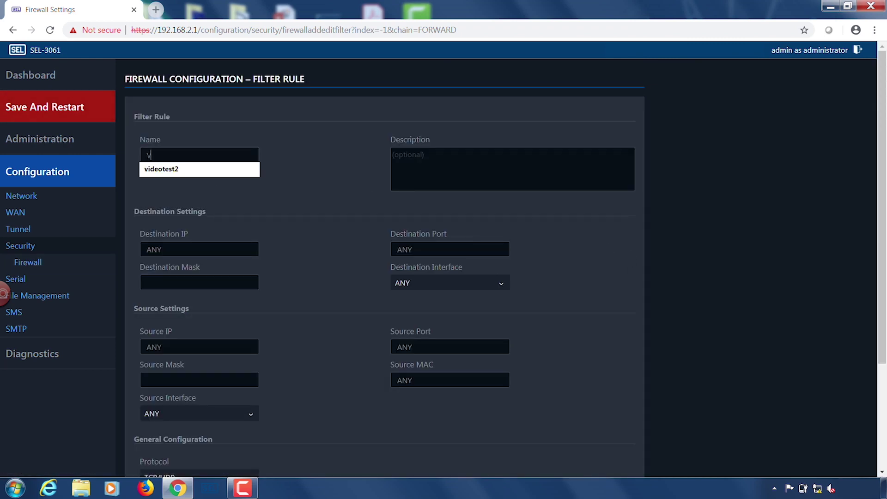
type("ideoFilter")
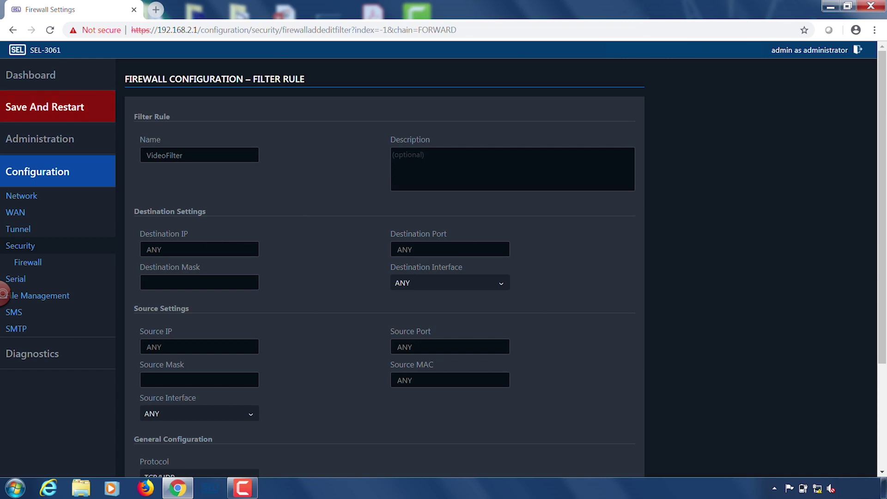
key("Tab")
key("BackSpace")
type("192")
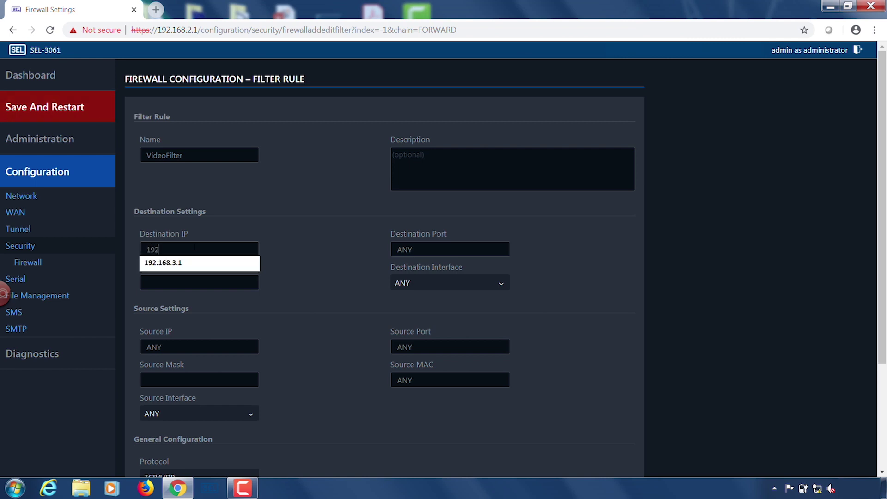
type(".168.3.1")
left_click(343, 236)
left_click(199, 282)
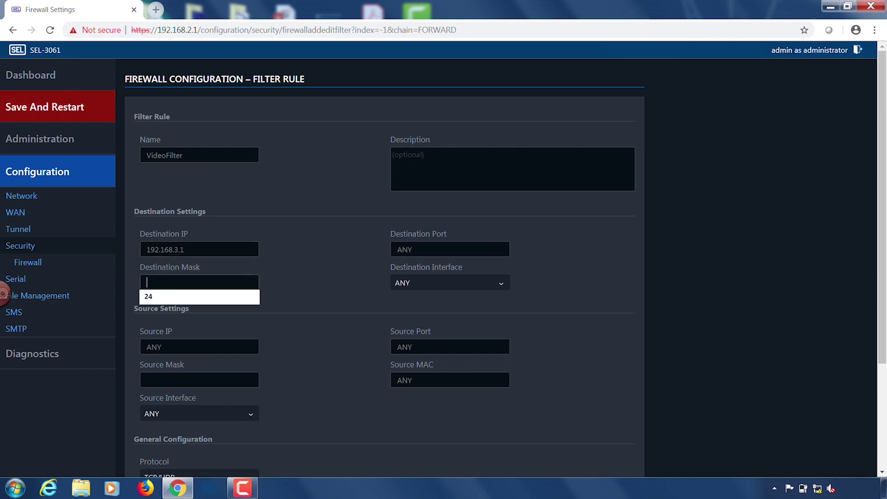
type("24")
left_click(323, 264)
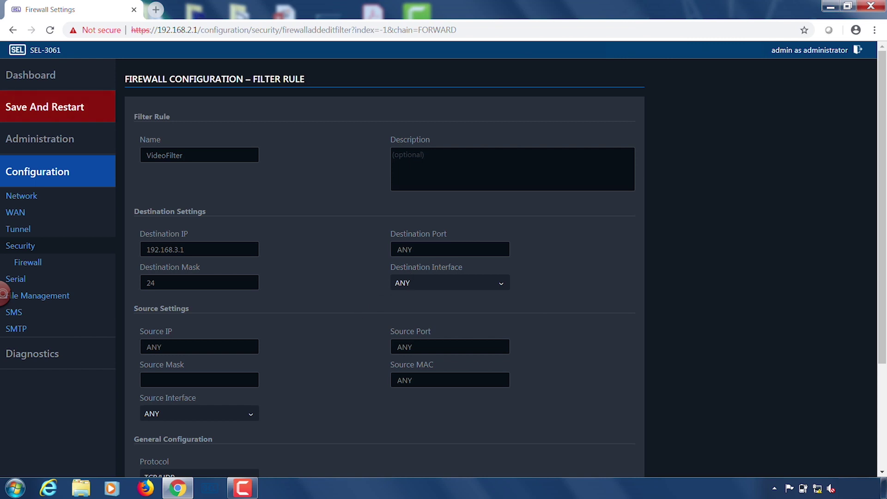
Set source 192.168.2.1/24 and protocol ANY, then save the VideoFilter rule.
left_click_drag(167, 347, 141, 347)
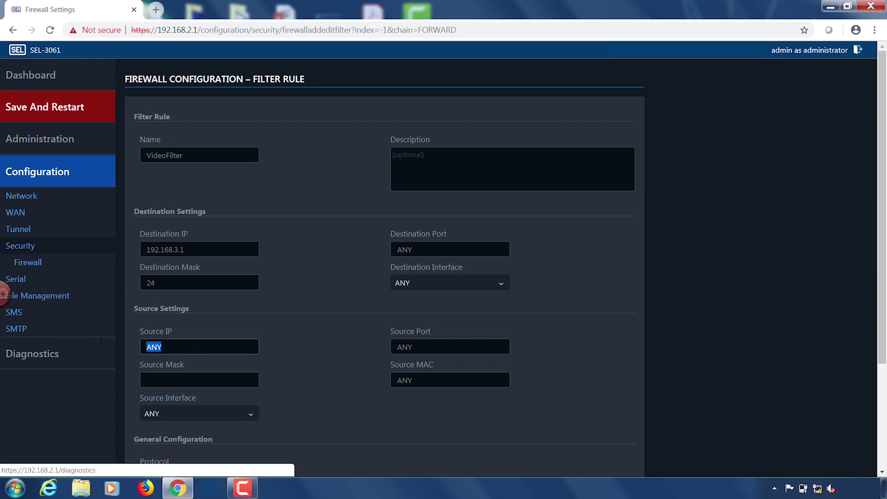
type("192")
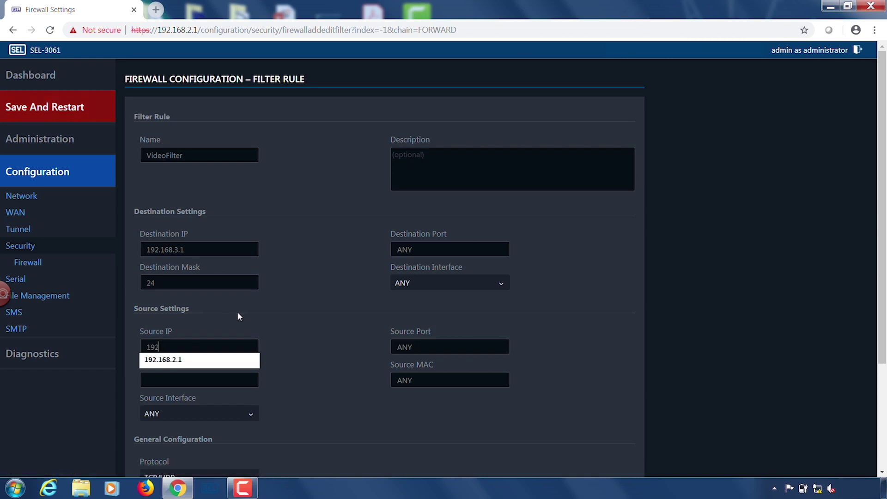
type(".168.2.1")
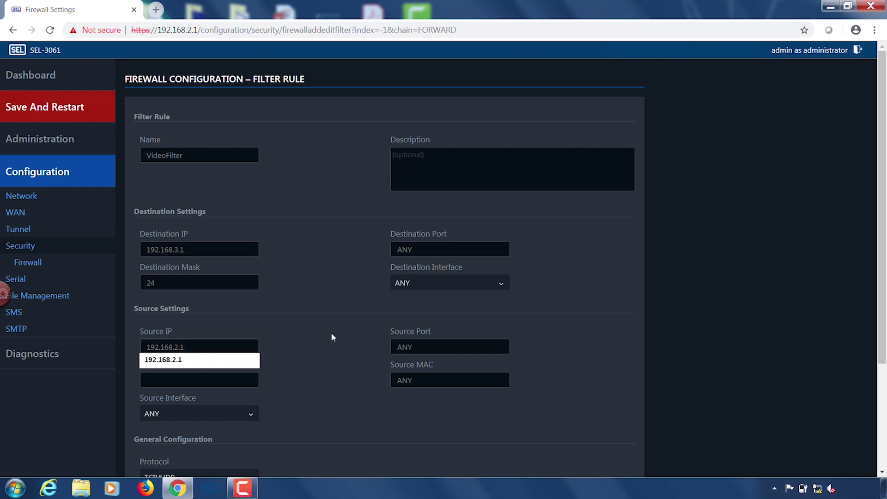
key("Tab")
type("24")
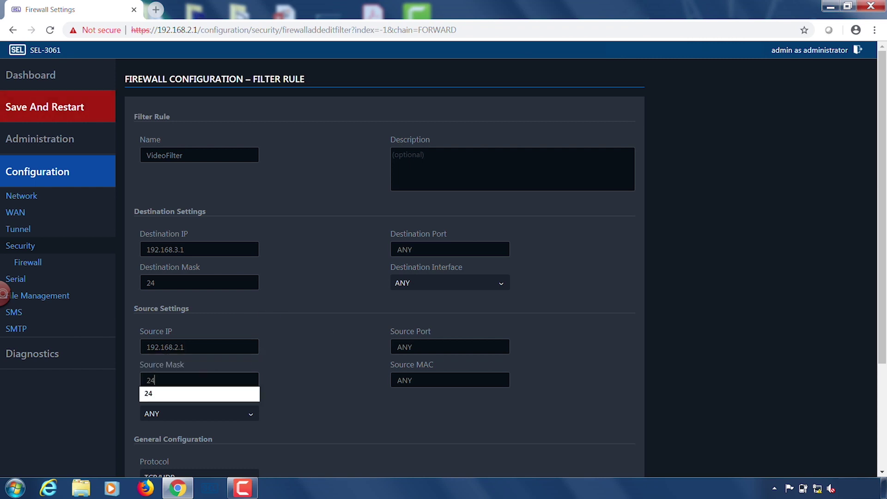
left_click(310, 365)
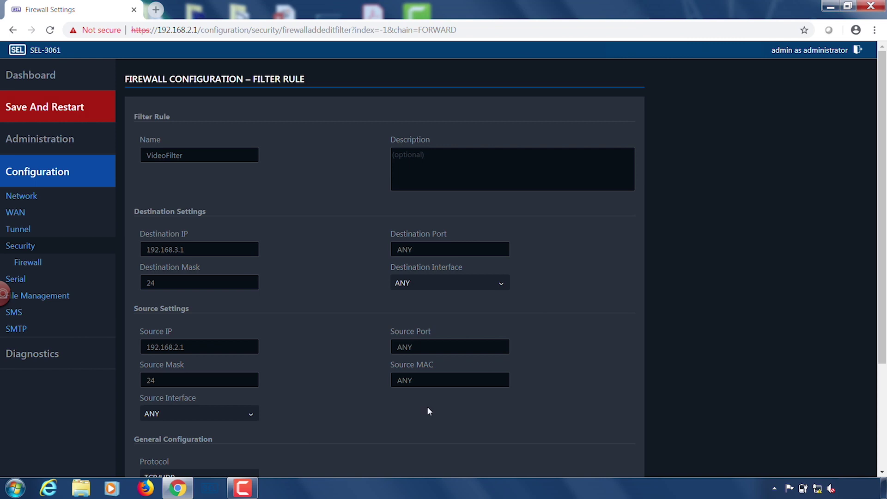
scroll(882, 473, "down", 3)
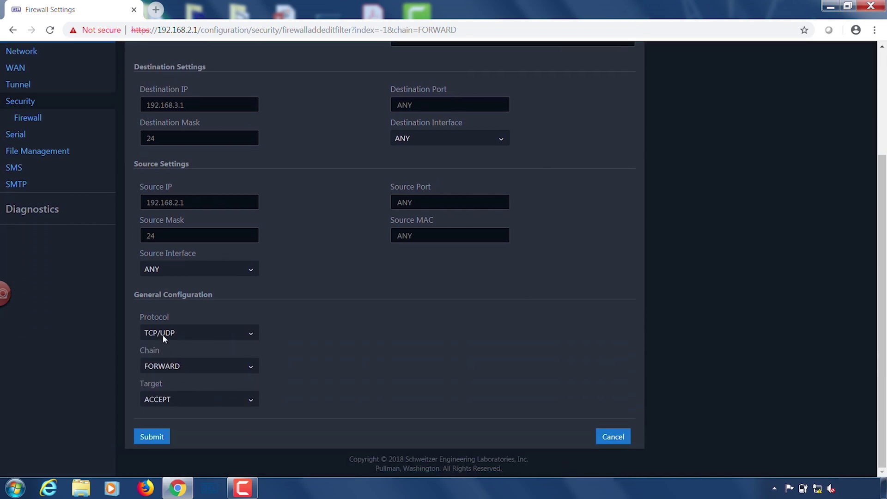
left_click(162, 332)
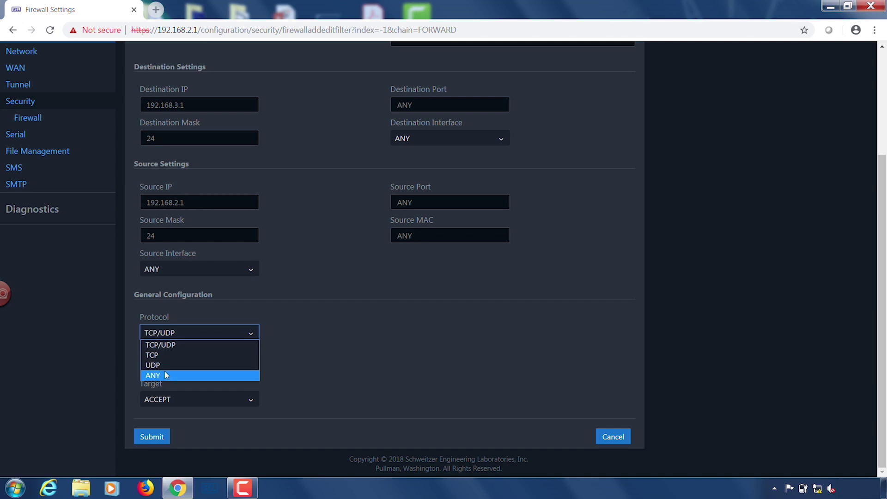
left_click(166, 375)
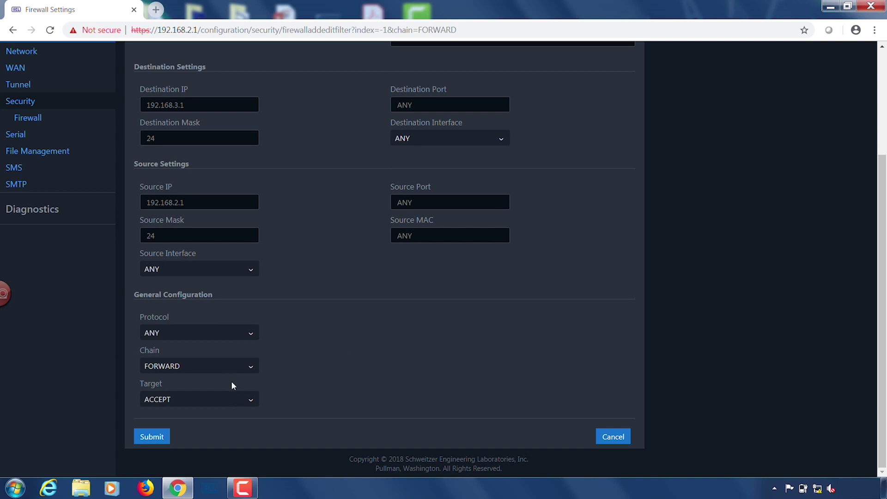
left_click(141, 437)
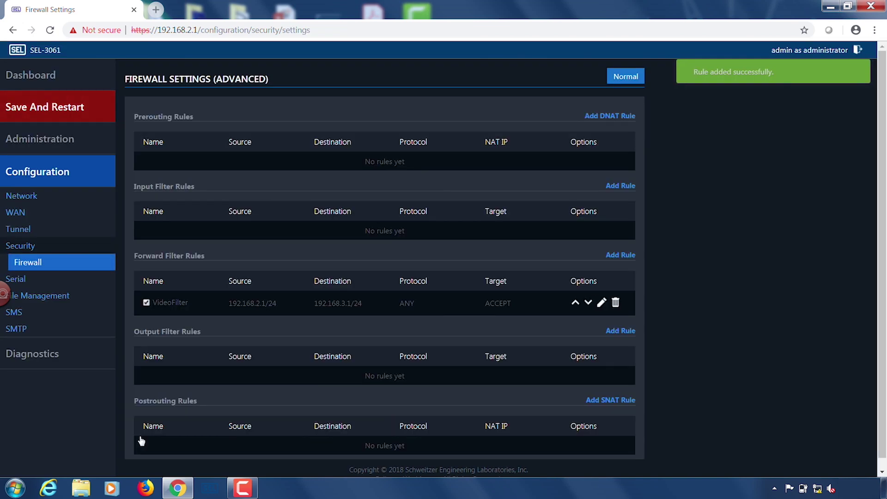
Save and restart the first router, then open the 192.168.3.1 router's configuration.
left_click(56, 106)
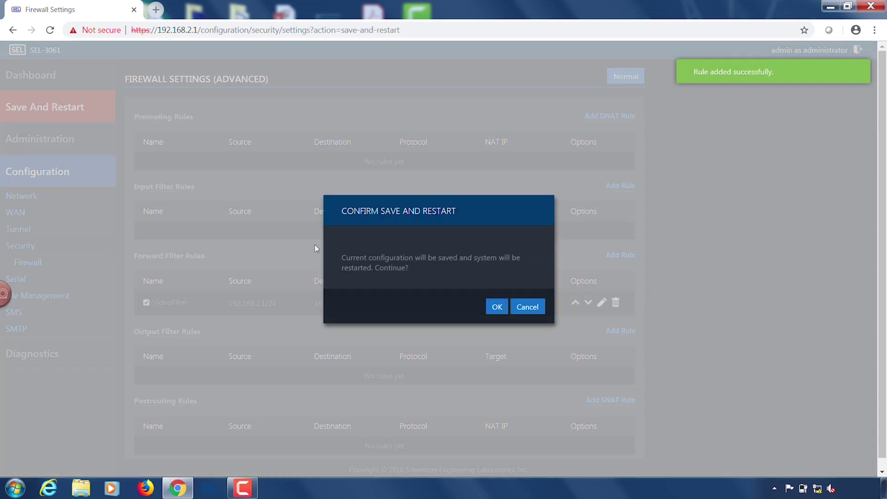
left_click(496, 307)
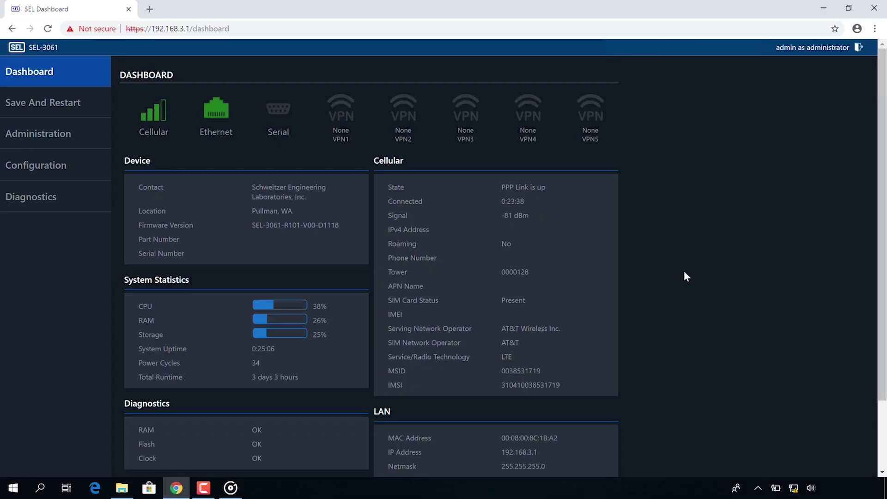
left_click(25, 167)
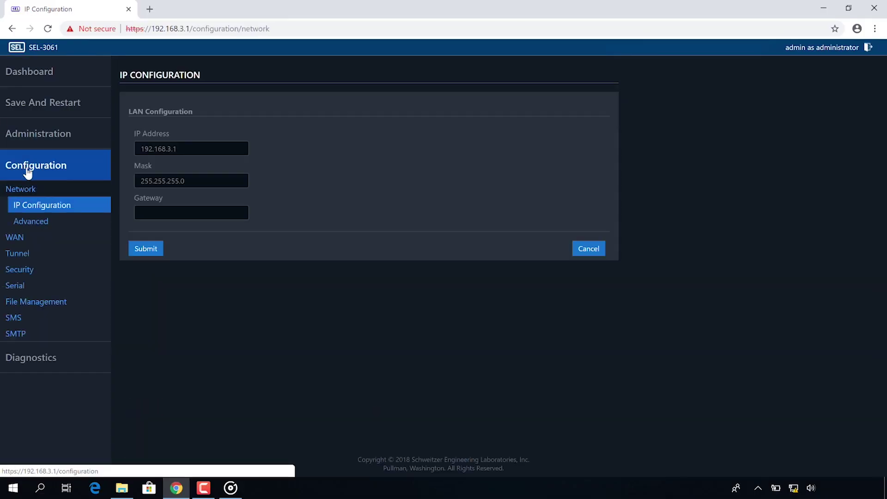
Add a new IPsec tunnel on the second router named VideoTest.
left_click(22, 254)
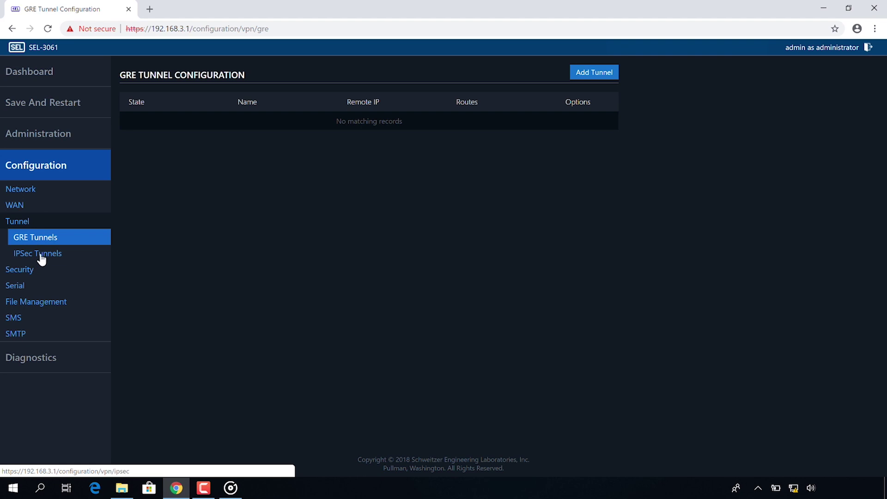
left_click(40, 256)
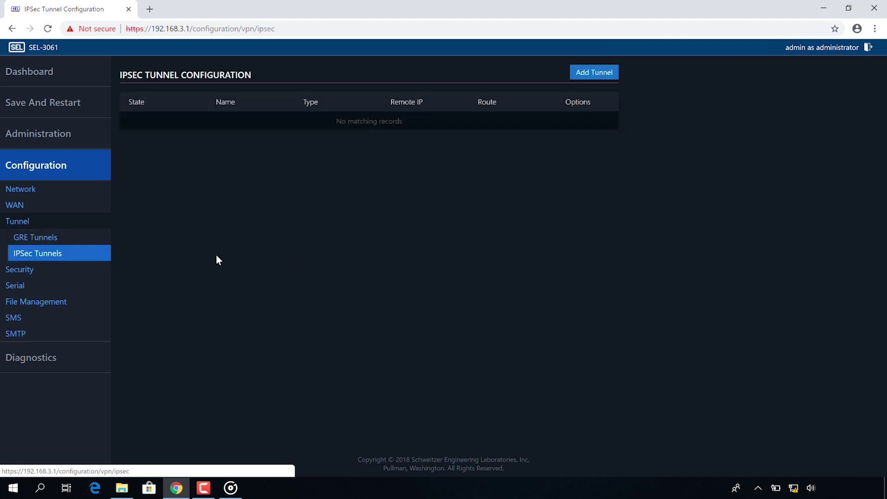
left_click(584, 74)
left_click(148, 150)
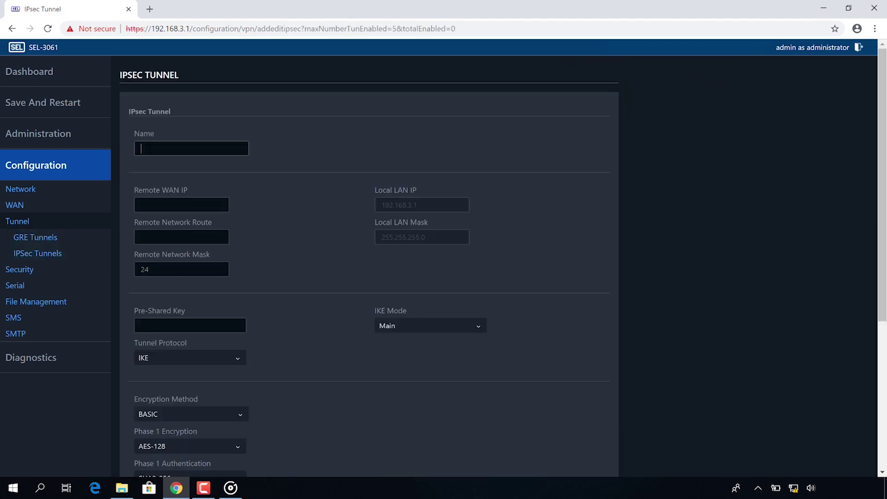
type("VideoTest")
Enter remote WAN IP 166.111.111.11 and remote route 192.168.2.1 with mask 24.
key("Tab")
type("166")
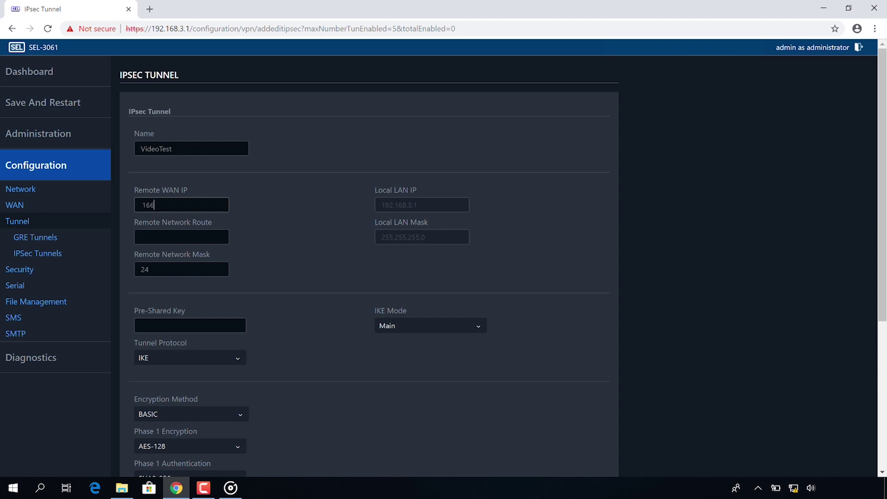
type(".111.111.11")
left_click(164, 241)
type("192.168.2.1")
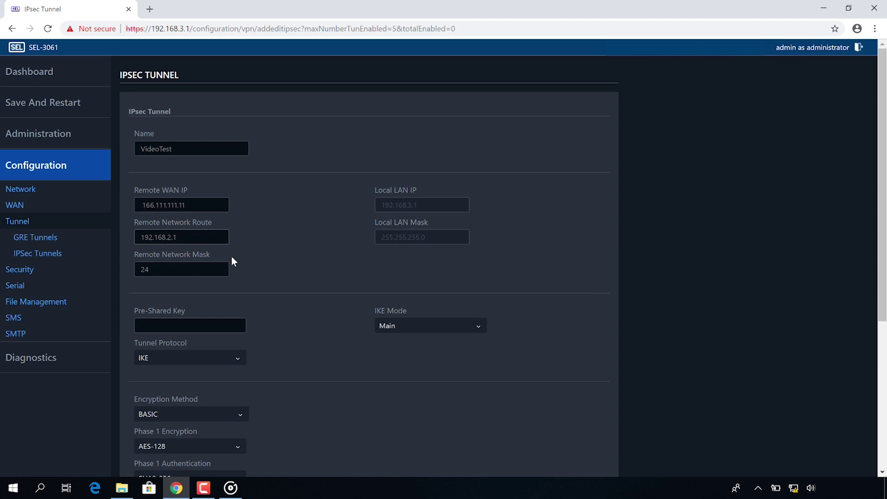
key("Tab")
left_click(184, 329)
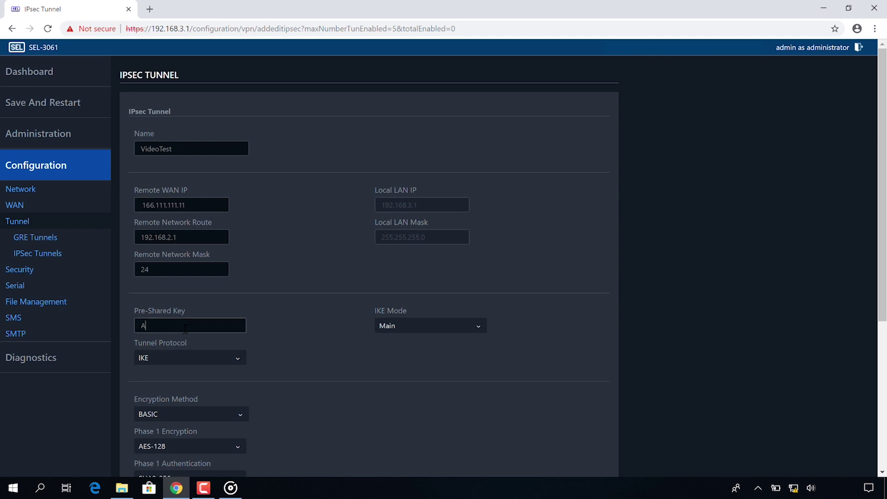
Enter the pre-shared key and set the tunnel protocol to IKEv2.
left_click(262, 323)
left_click(242, 357)
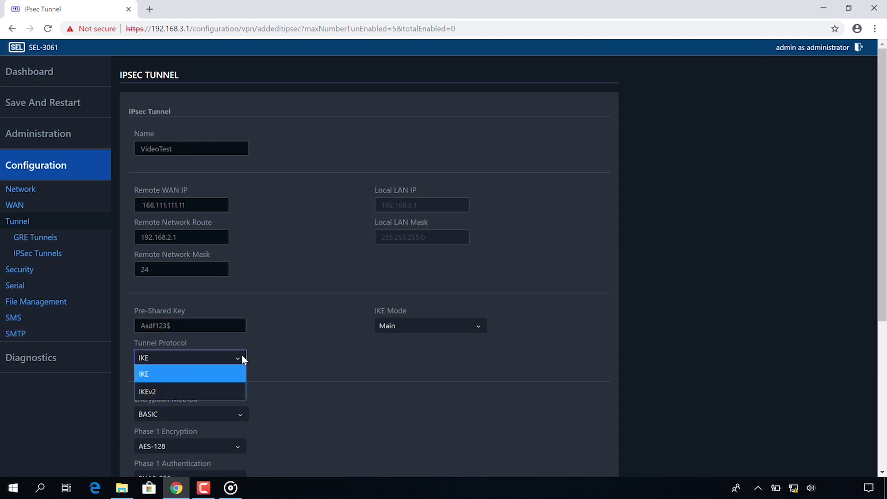
left_click(218, 390)
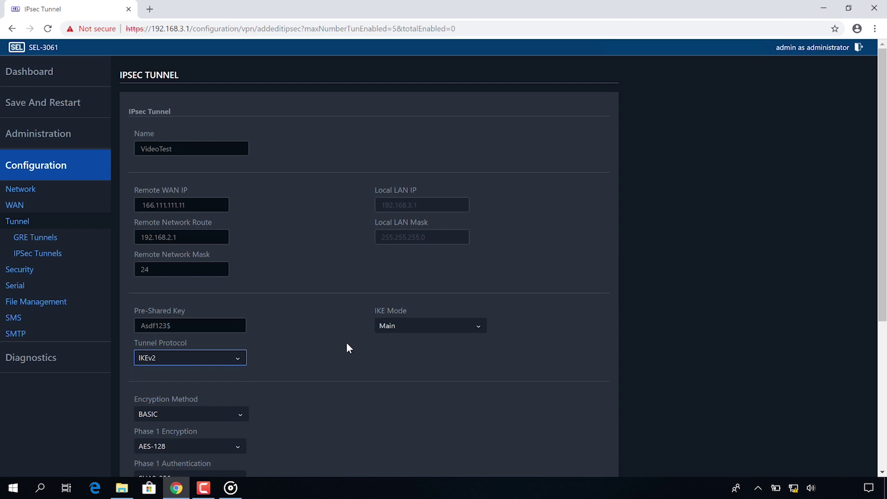
left_click(882, 472)
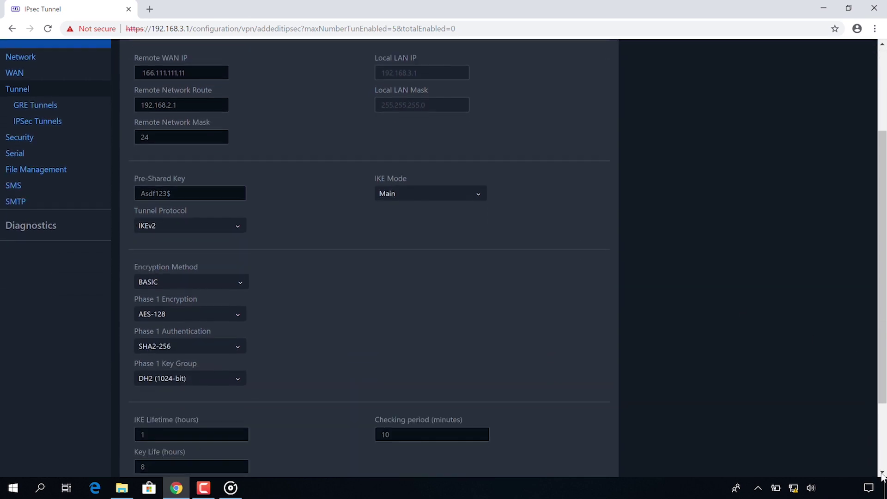
scroll(882, 476, "down", 2)
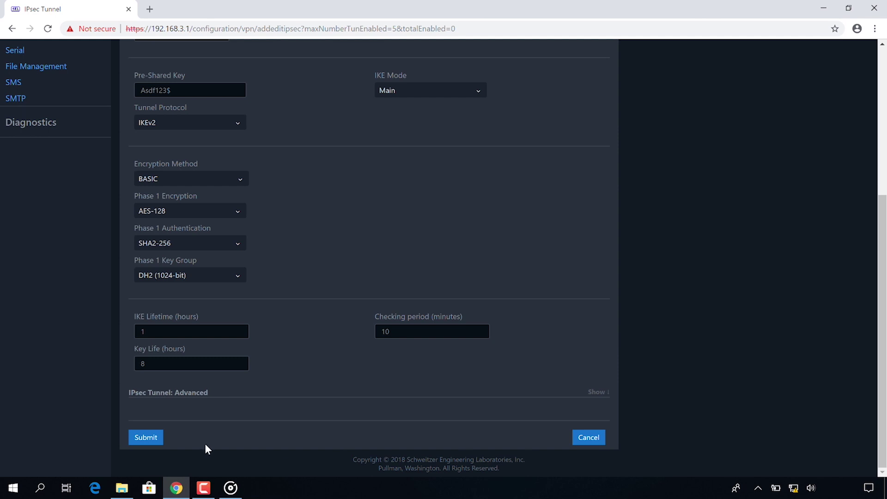
Submit the VideoTest tunnel and go to the Security firewall settings.
left_click(159, 442)
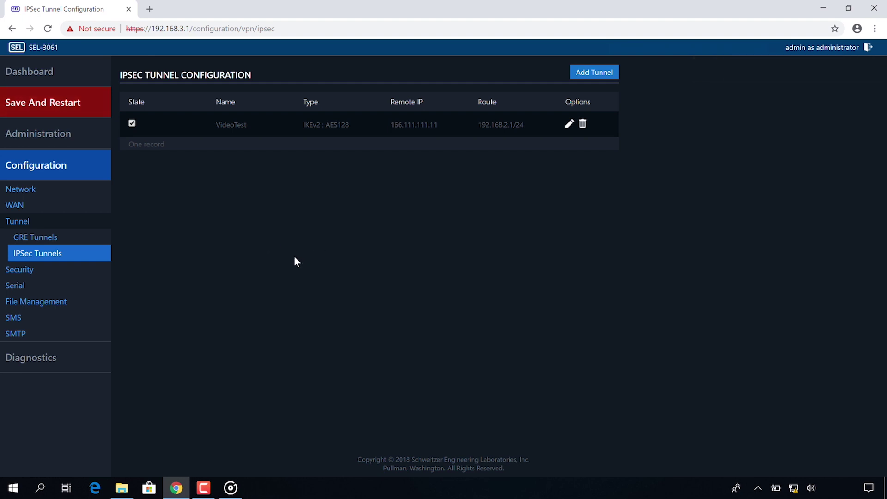
left_click(25, 273)
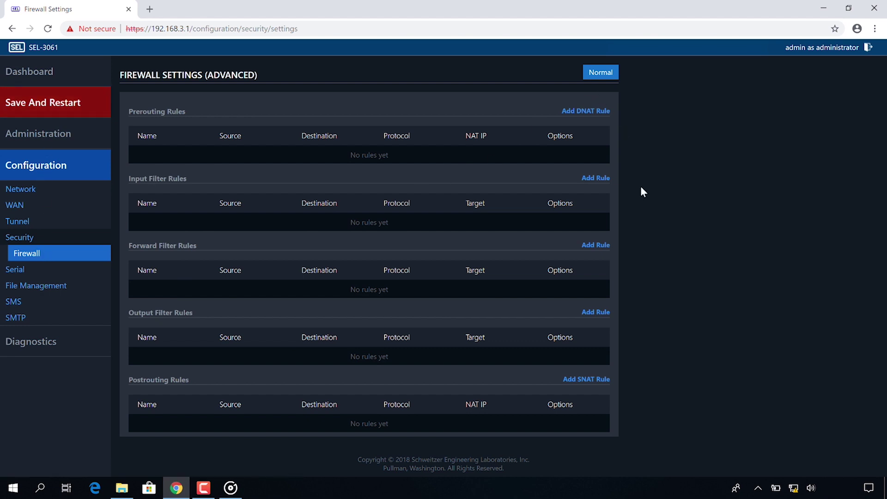
Add forward filter rule VideoFilter with destination 192.168.3.1/24.
left_click(596, 246)
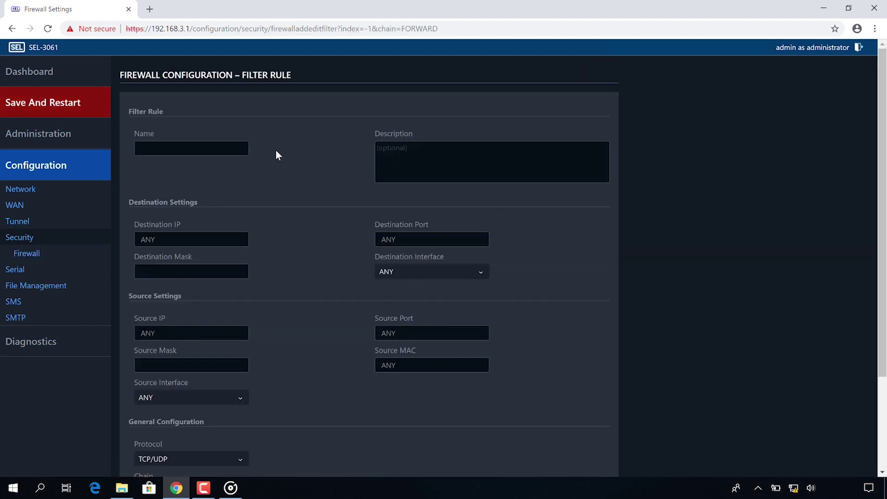
left_click(212, 148)
type("VideoFilter")
left_click(179, 240)
key("BackSpace")
key("BackSpace")
key("BackSpace")
type("1")
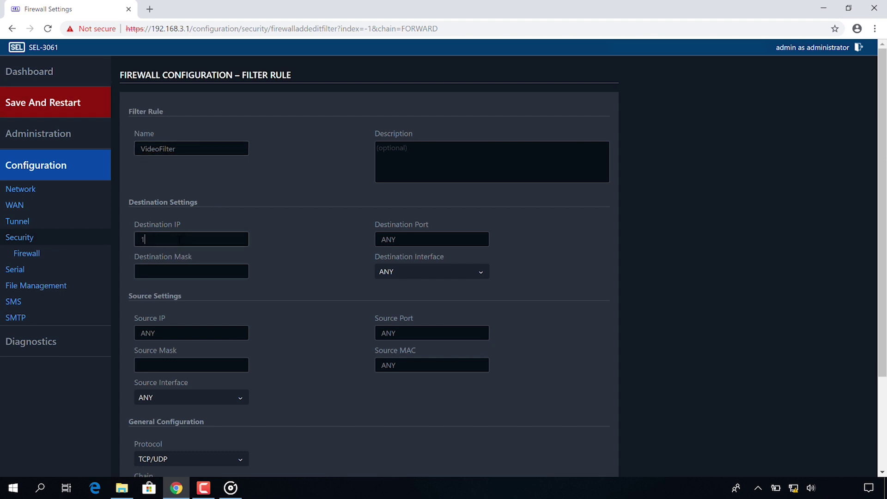
type("92.168.3.1")
left_click(174, 268)
type("24")
Set the rule's source to 192.168.2.1/24 and protocol to ANY.
left_click(221, 340)
key("BackSpace")
key("BackSpace")
key("BackSpace")
type("192.168.2.1")
left_click(187, 364)
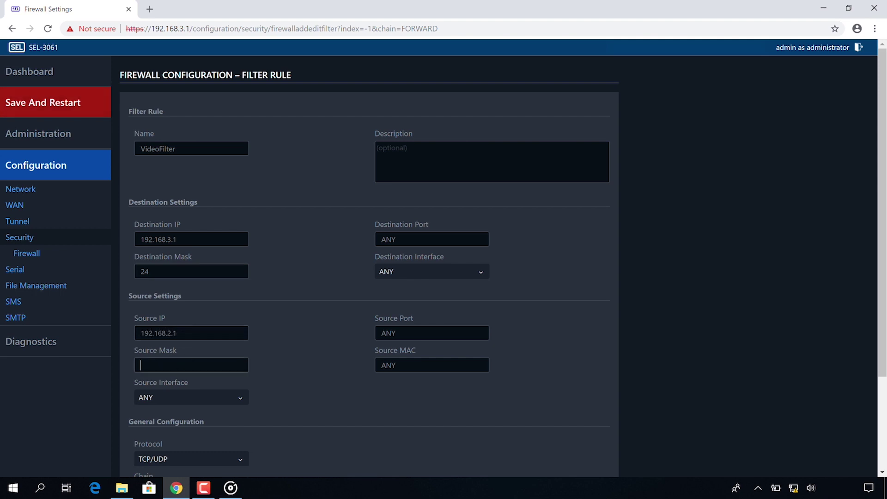
type("24")
left_click(532, 402)
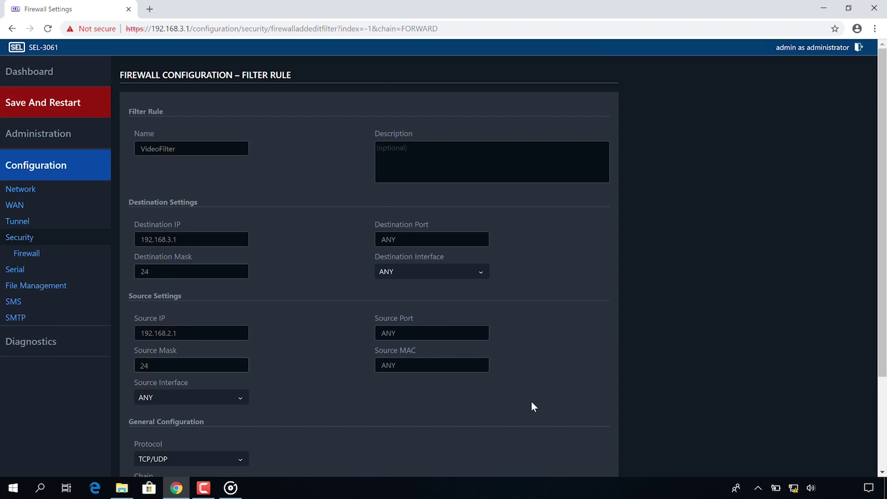
left_click(881, 473)
scroll(882, 474, "down", 2)
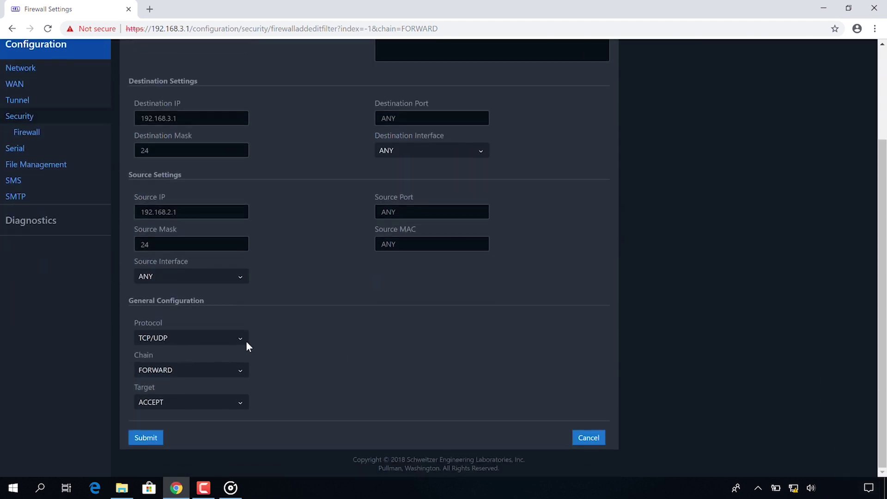
left_click(242, 338)
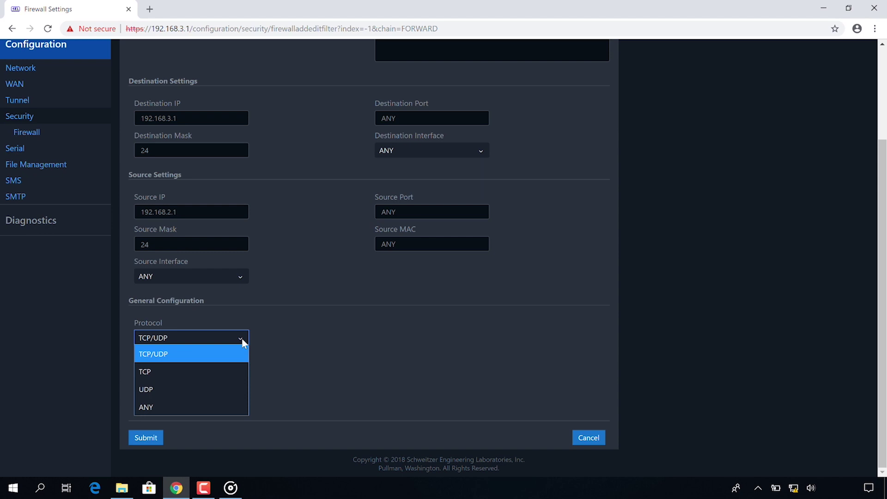
left_click(207, 404)
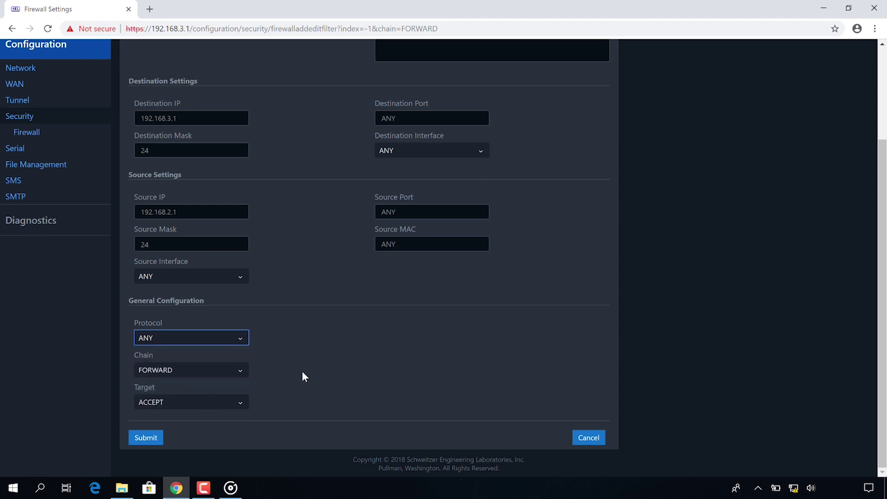
left_click(317, 374)
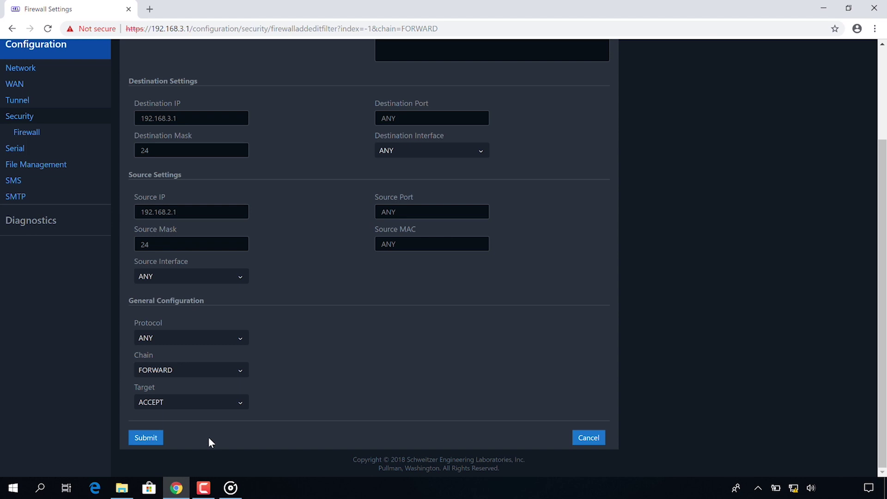
Submit the VideoFilter forward rule, then save the configuration and restart the router.
left_click(149, 441)
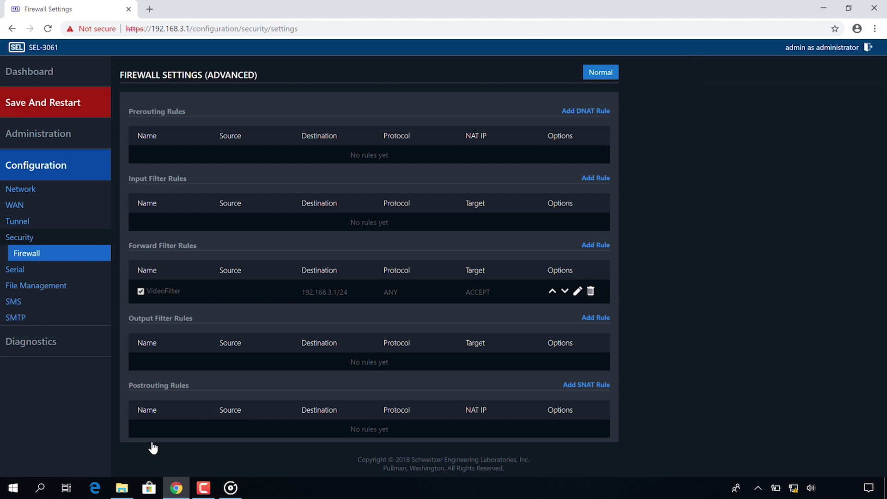
left_click(50, 102)
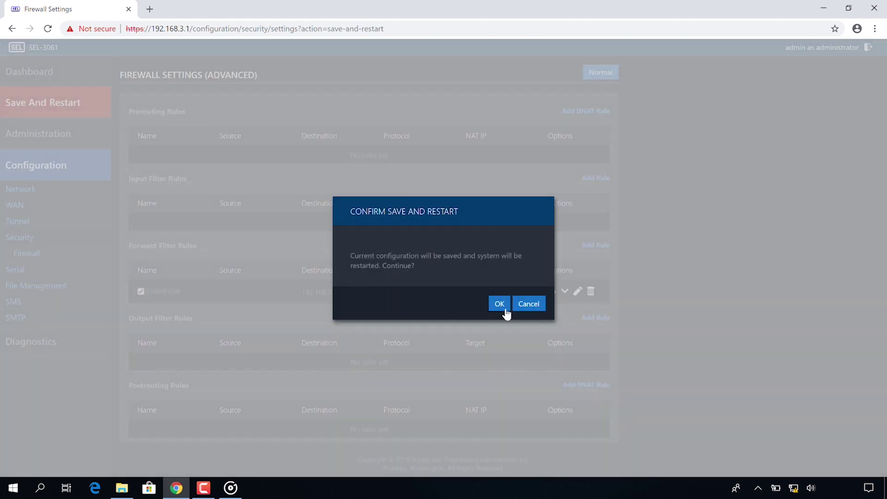
left_click(505, 309)
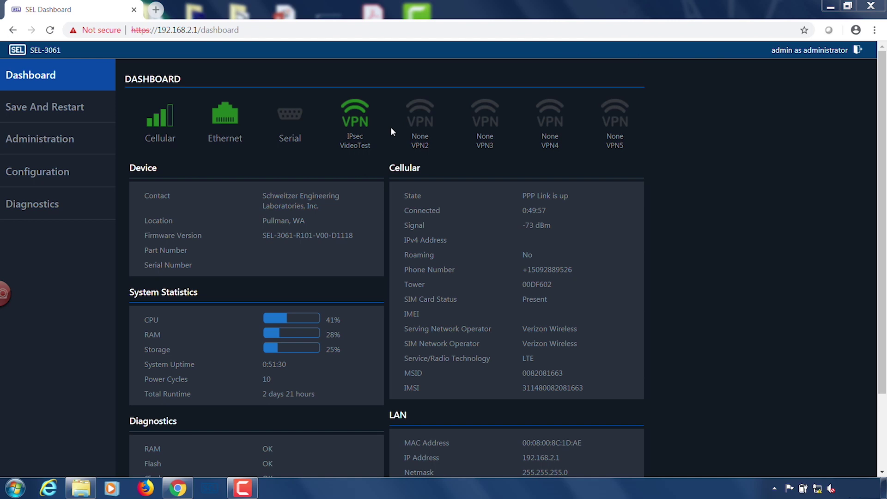
Launch Windows Command Prompt by searching 'cmd' from the Start menu.
left_click(14, 490)
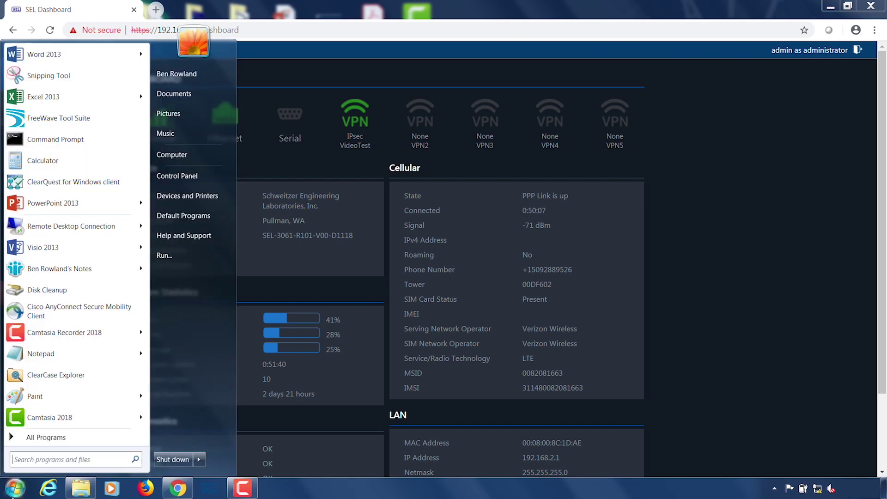
type("cmd")
key("Return")
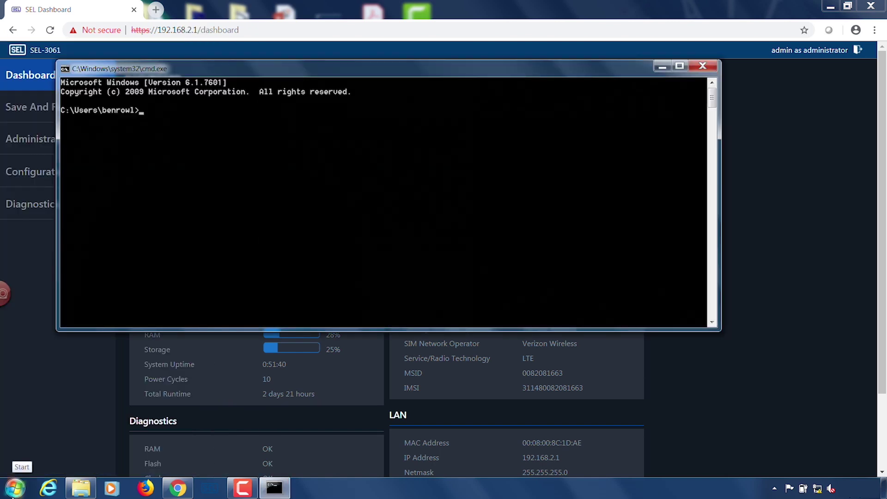
Ping 192.168.3.11 across the IPsec tunnel and check the replies.
type("ping 192.168.")
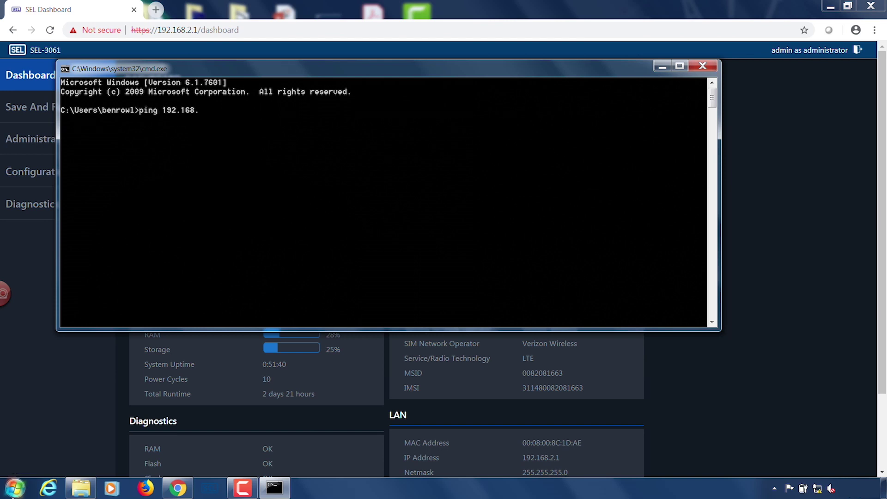
type("3.11")
key("Return")
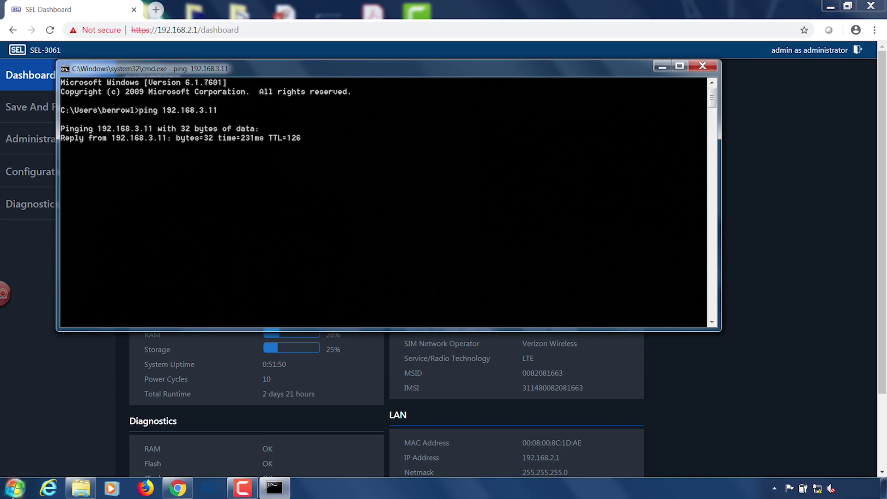